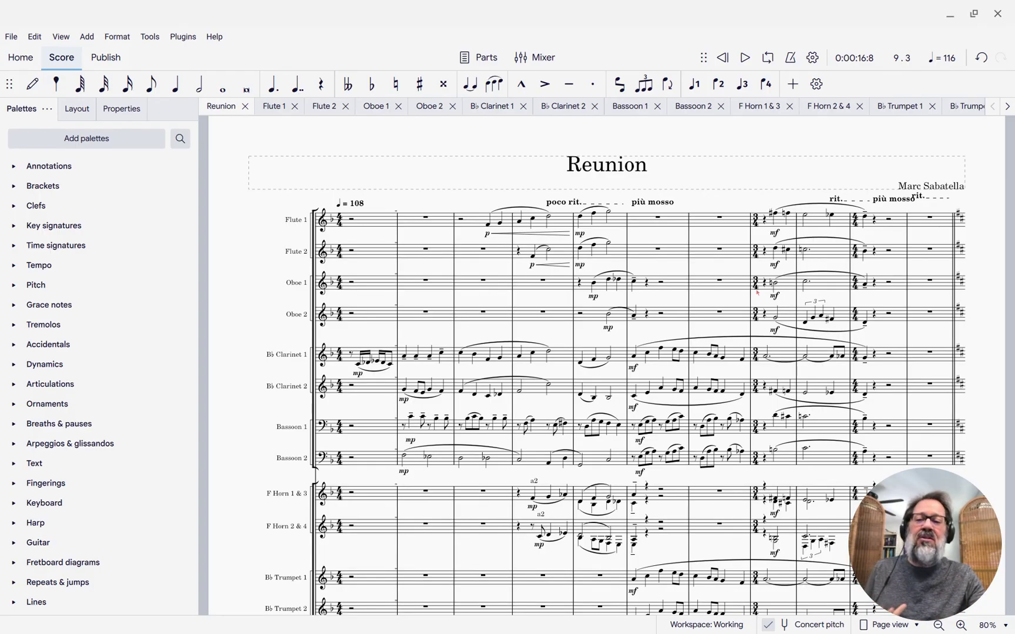
# Step: In Format > Style, Clefs, key & time signatures, set the time signature position to Across staves
pyautogui.click(120, 39)
pyautogui.click(120, 60)
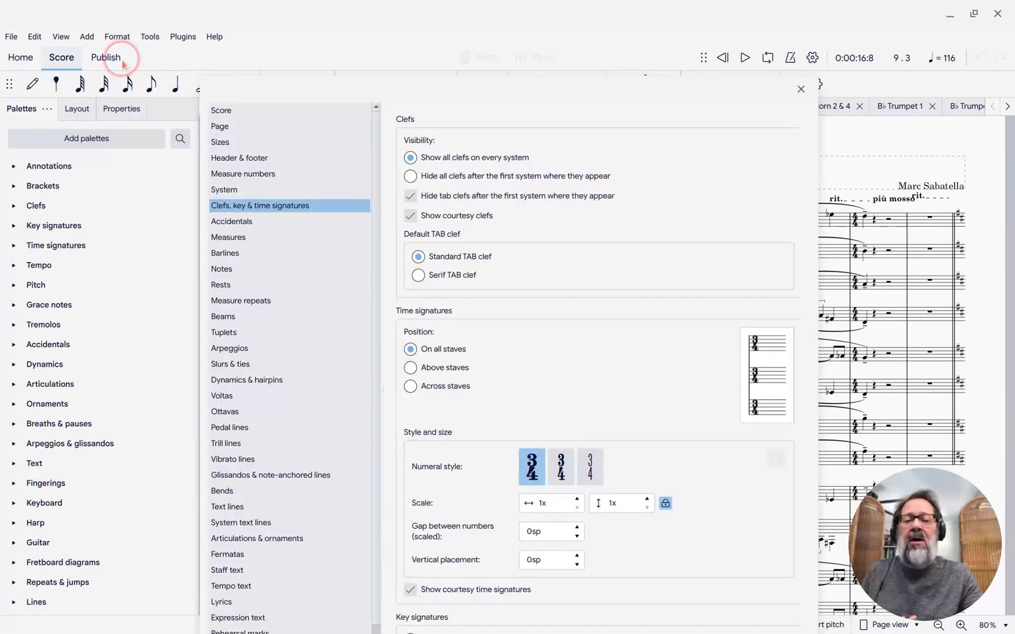
pyautogui.moveTo(338, 82); pyautogui.dragTo(210, 13)
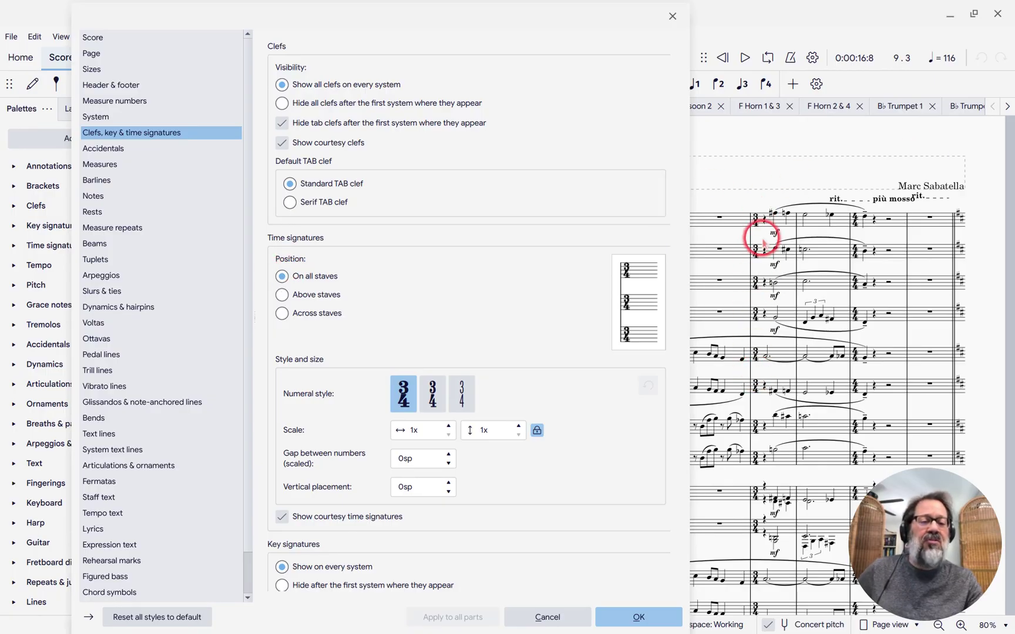
pyautogui.click(282, 295)
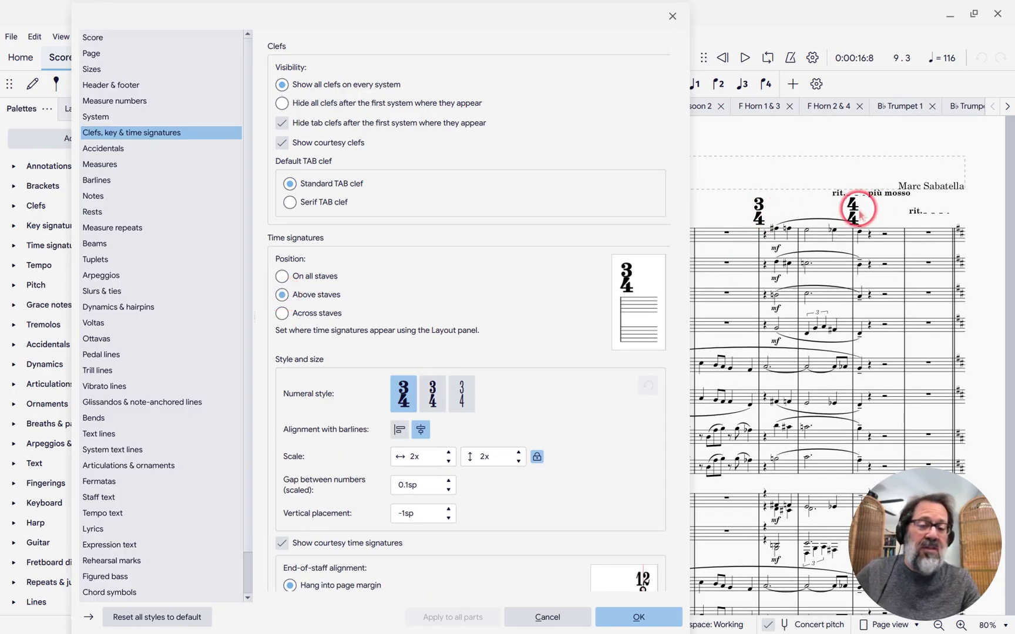
pyautogui.click(282, 314)
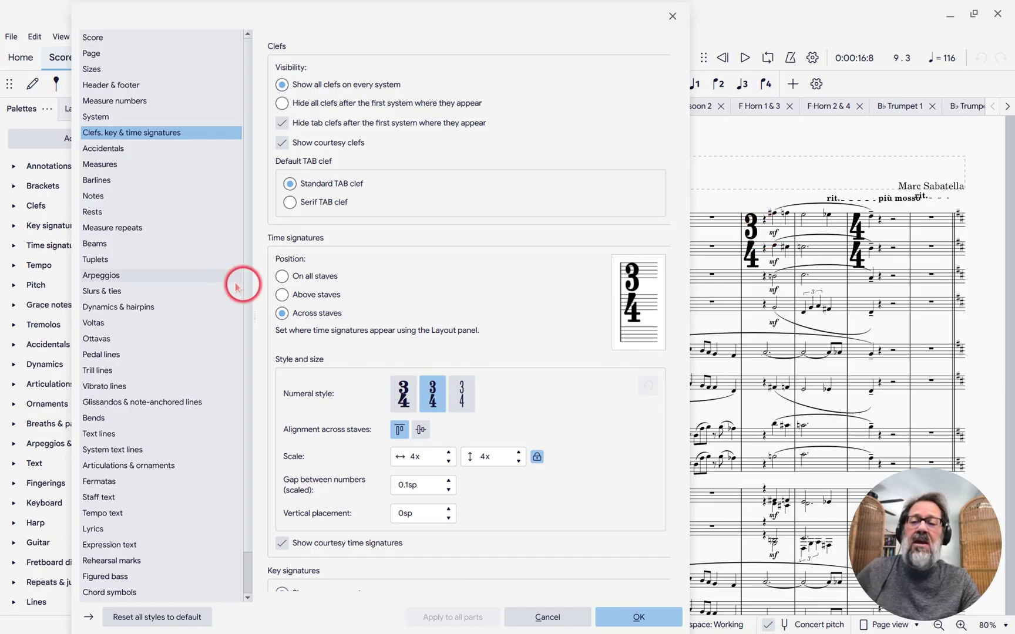
# Step: Place time signatures above the staves, keep bold numerals centred on barlines, and apply with OK
pyautogui.click(283, 296)
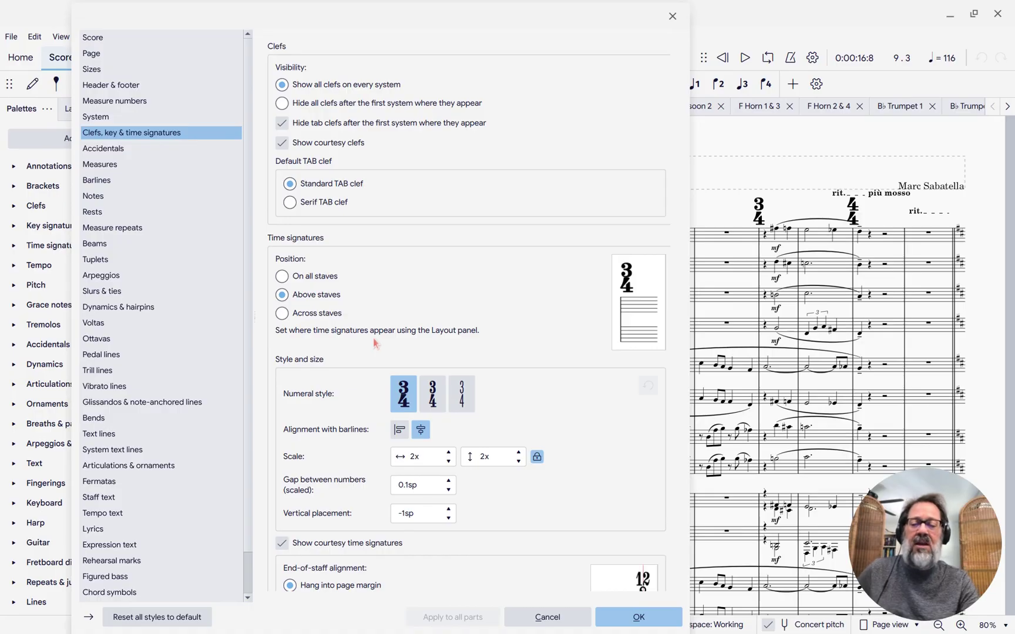
pyautogui.click(432, 401)
pyautogui.click(464, 398)
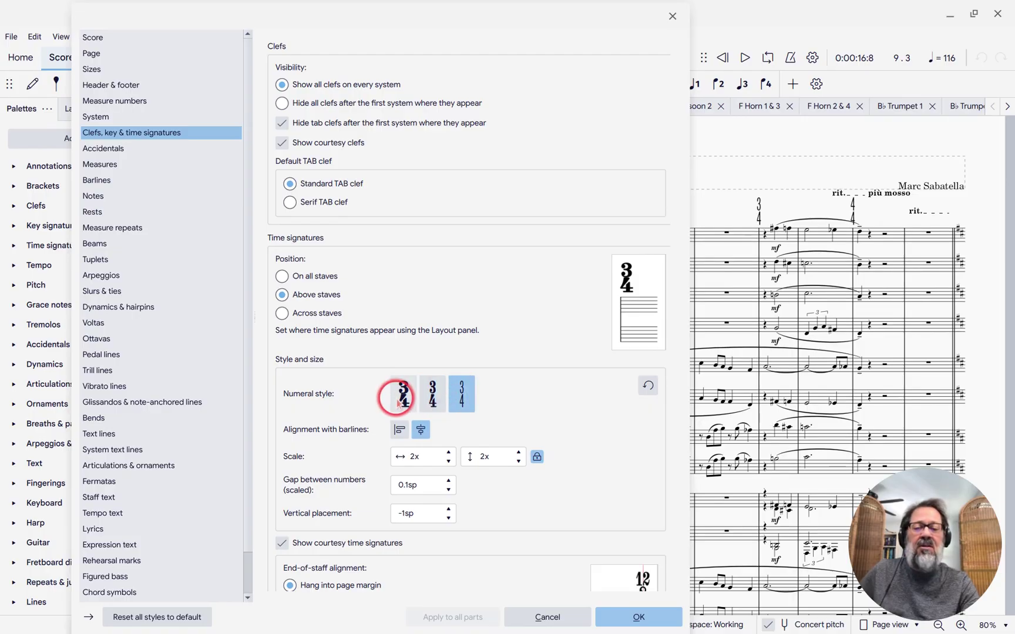
pyautogui.click(401, 402)
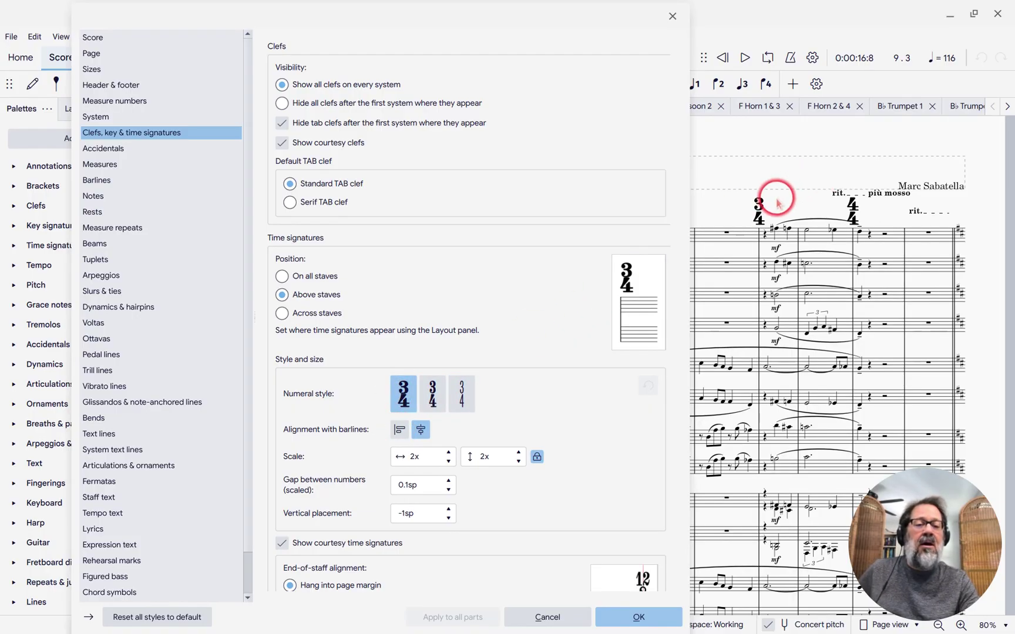
pyautogui.click(399, 429)
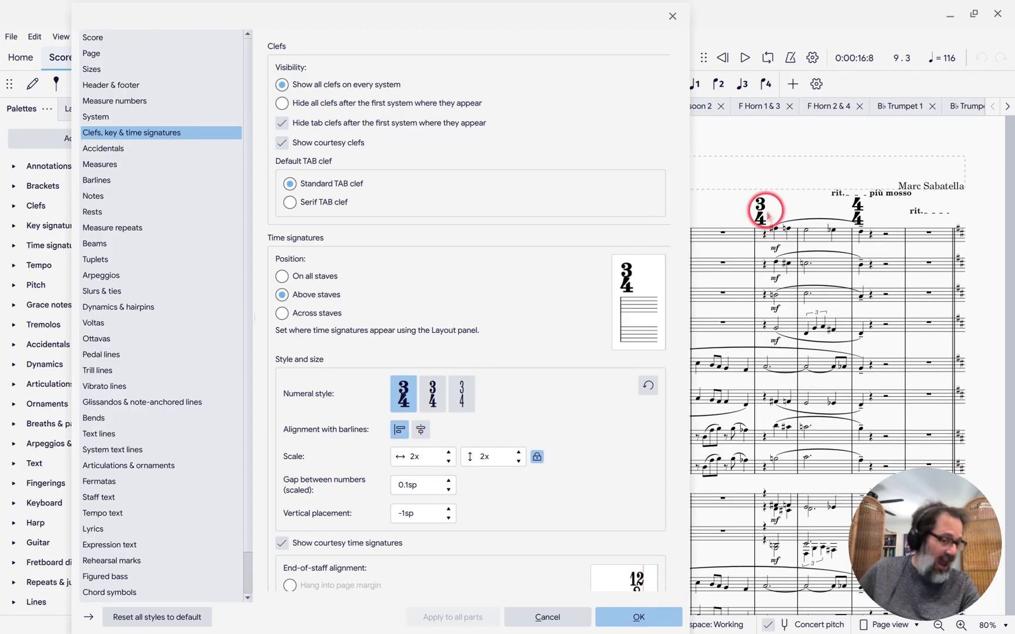
pyautogui.click(421, 434)
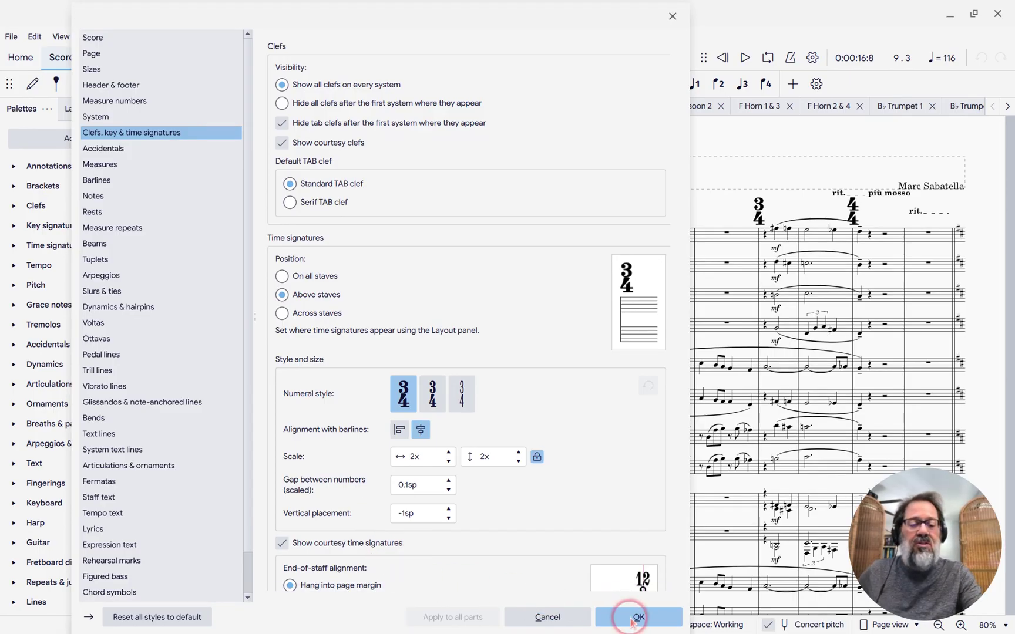
pyautogui.hotkey('alt', 'o')
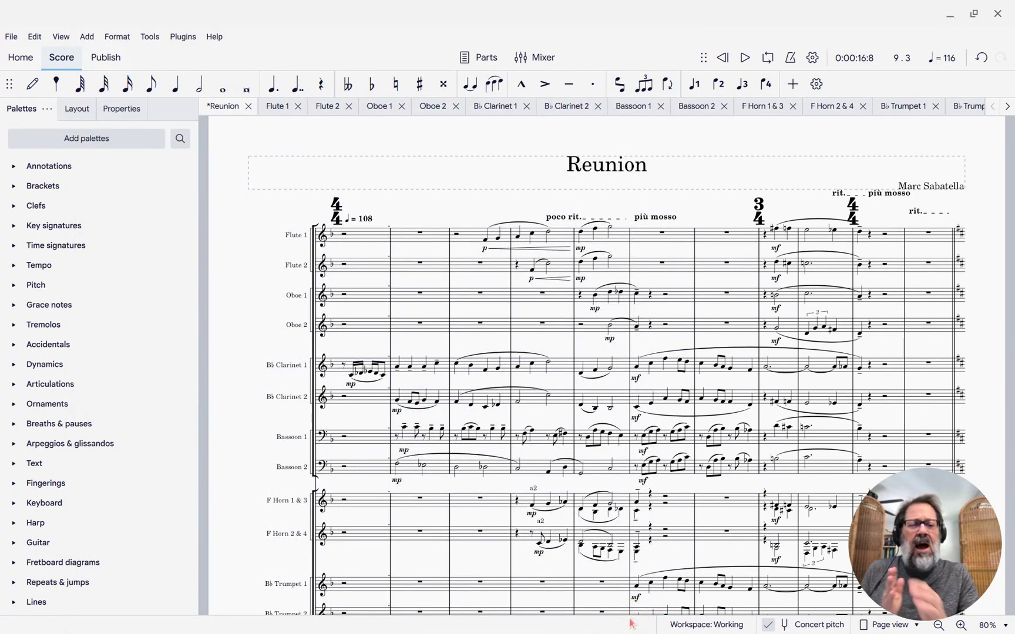
# Step: Scroll through the Reunion score to check where the large time signatures appear
pyautogui.scroll(-2, 461, 403)
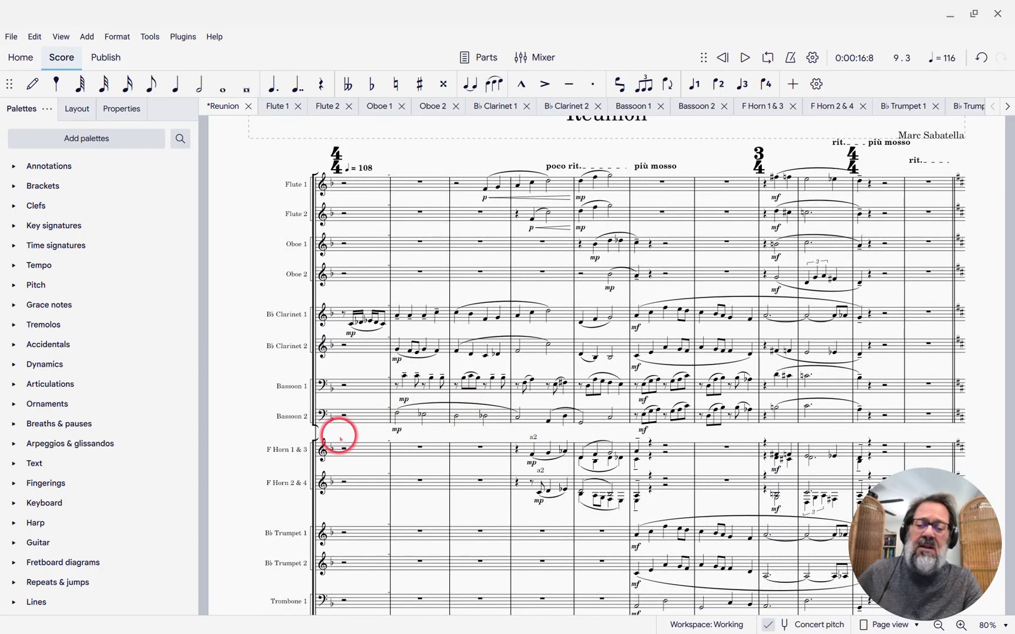
pyautogui.scroll(-10, 341, 438)
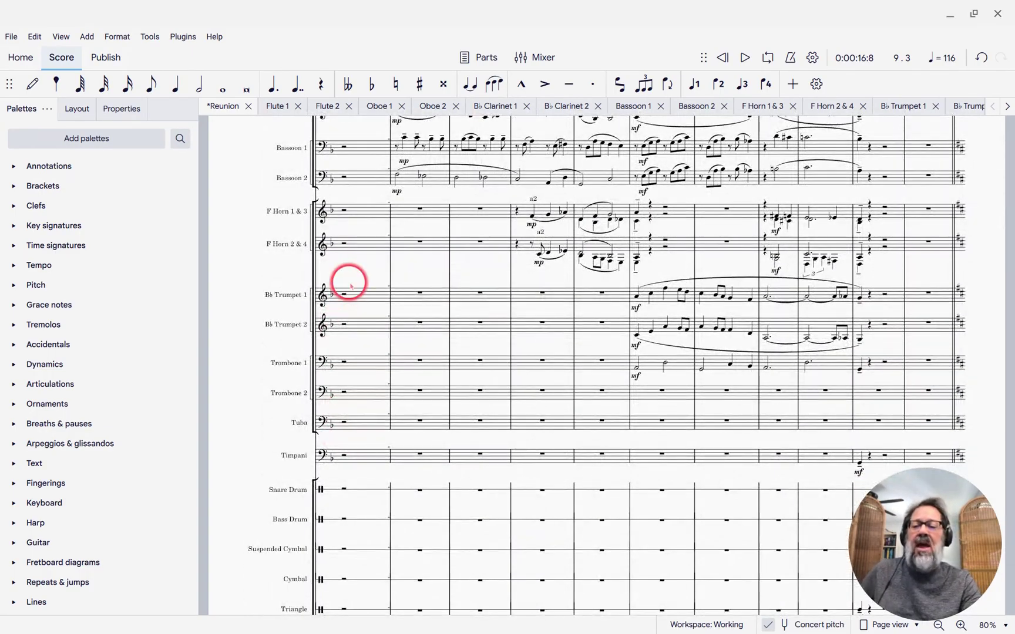
pyautogui.scroll(-3, 350, 284)
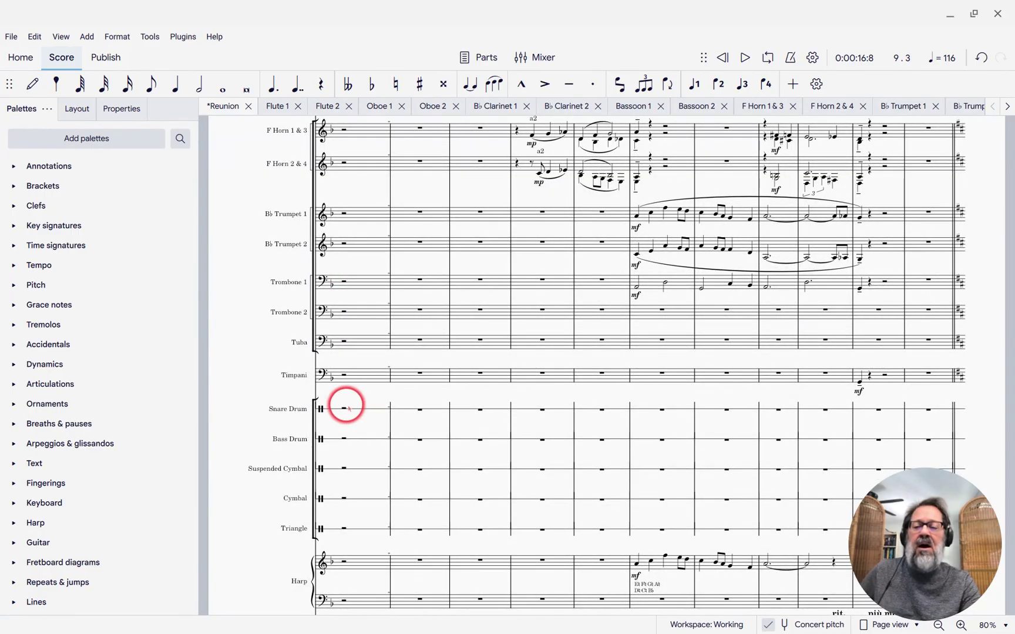
pyautogui.scroll(-2, 351, 405)
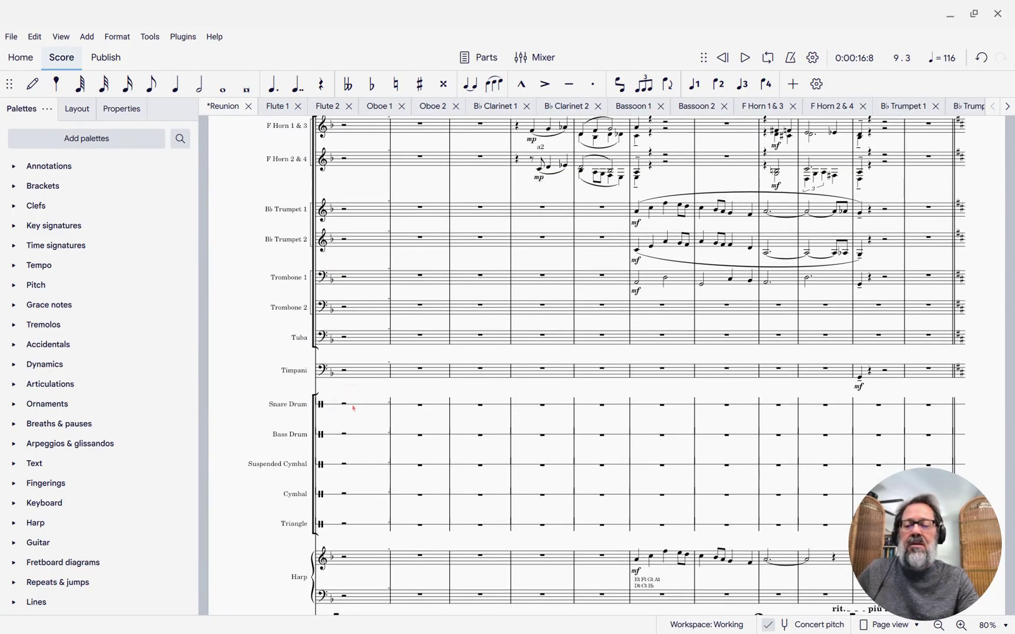
pyautogui.scroll(-6, 350, 403)
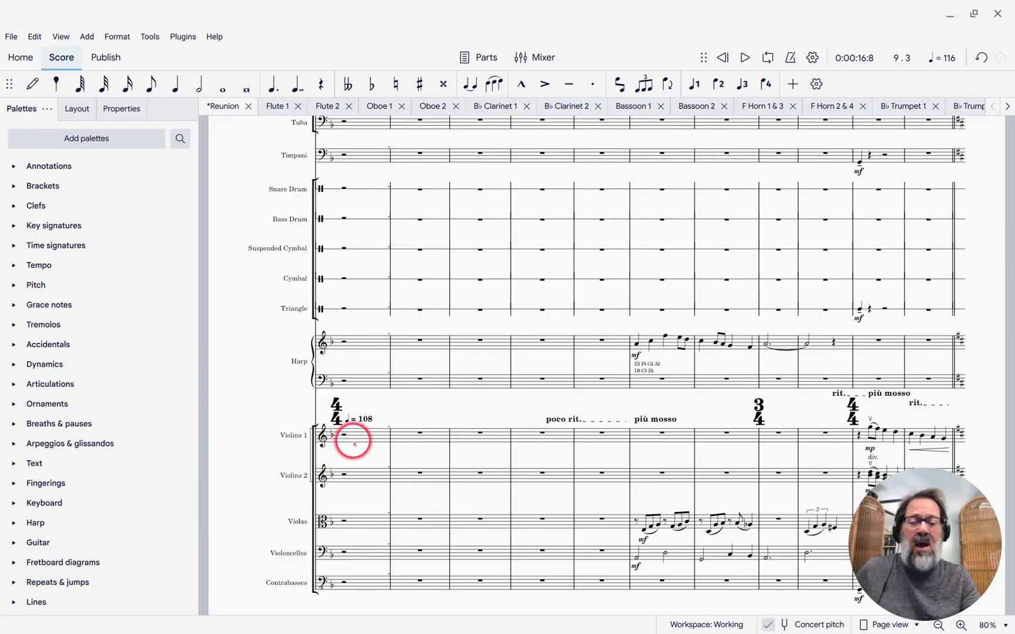
pyautogui.scroll(8, 371, 347)
pyautogui.scroll(7, 360, 385)
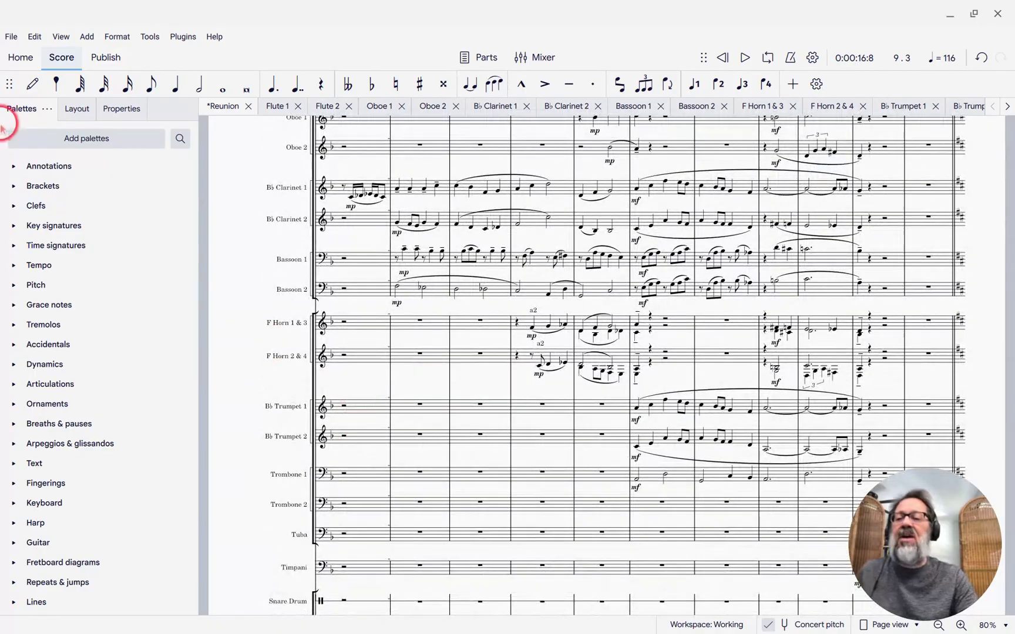
pyautogui.click(77, 110)
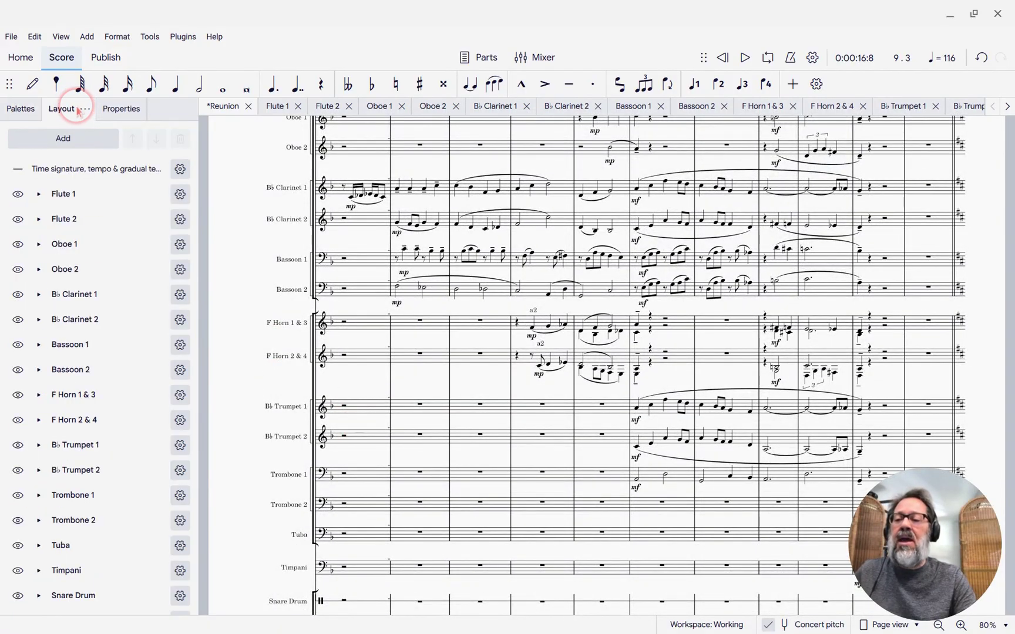
pyautogui.click(63, 397)
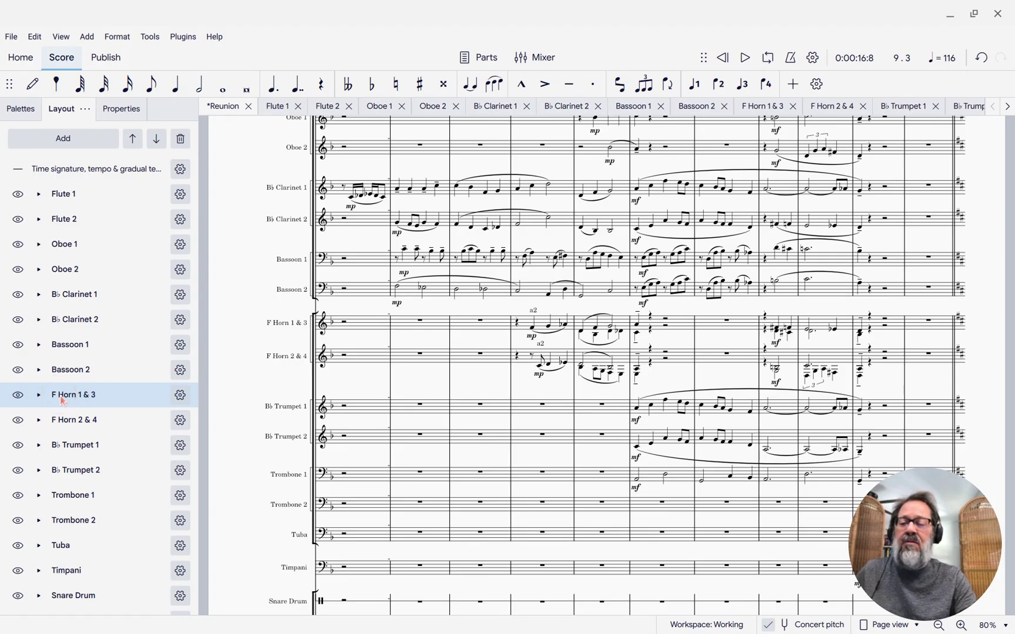
pyautogui.click(51, 145)
pyautogui.click(50, 179)
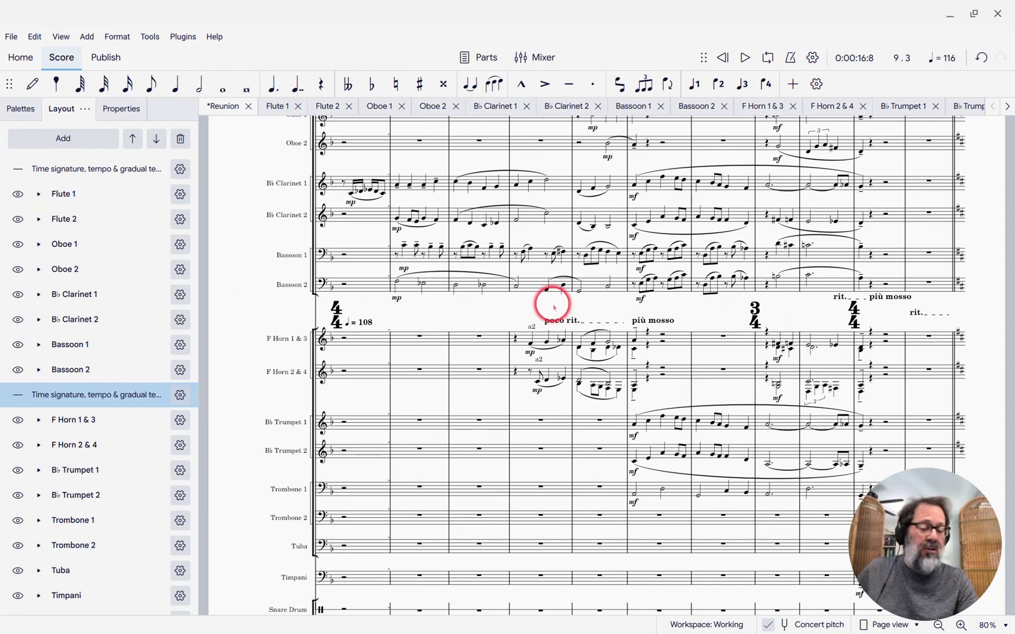
pyautogui.scroll(-3, 552, 305)
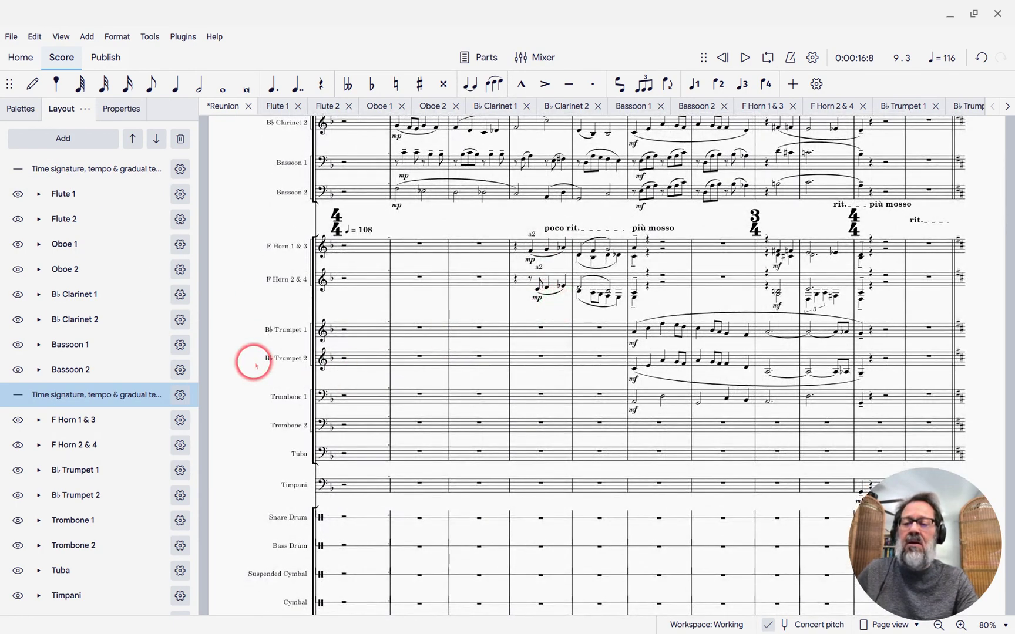
pyautogui.scroll(-3, 125, 482)
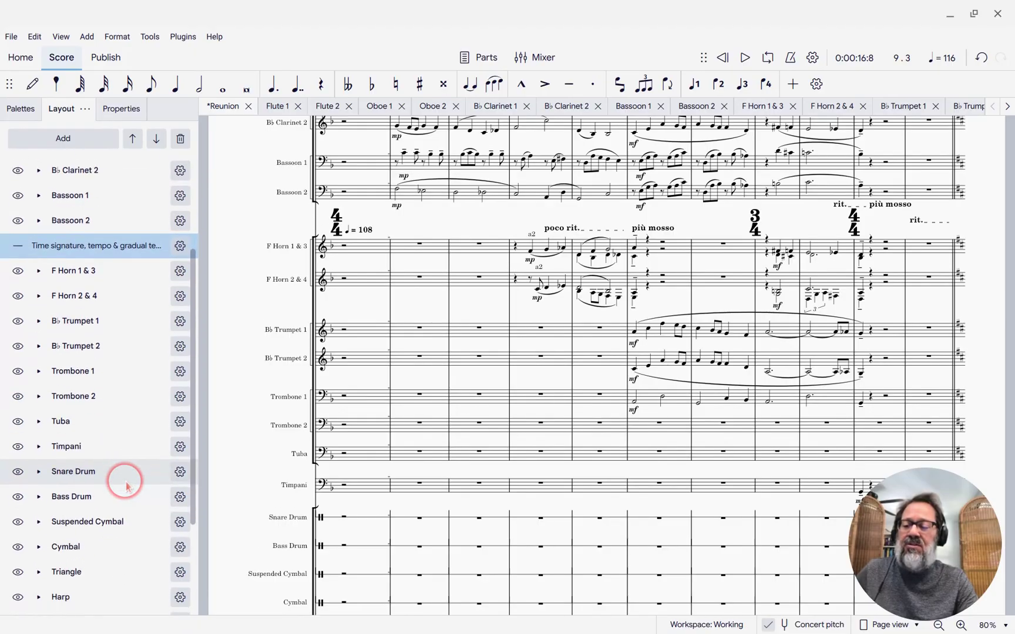
pyautogui.scroll(-1, 127, 487)
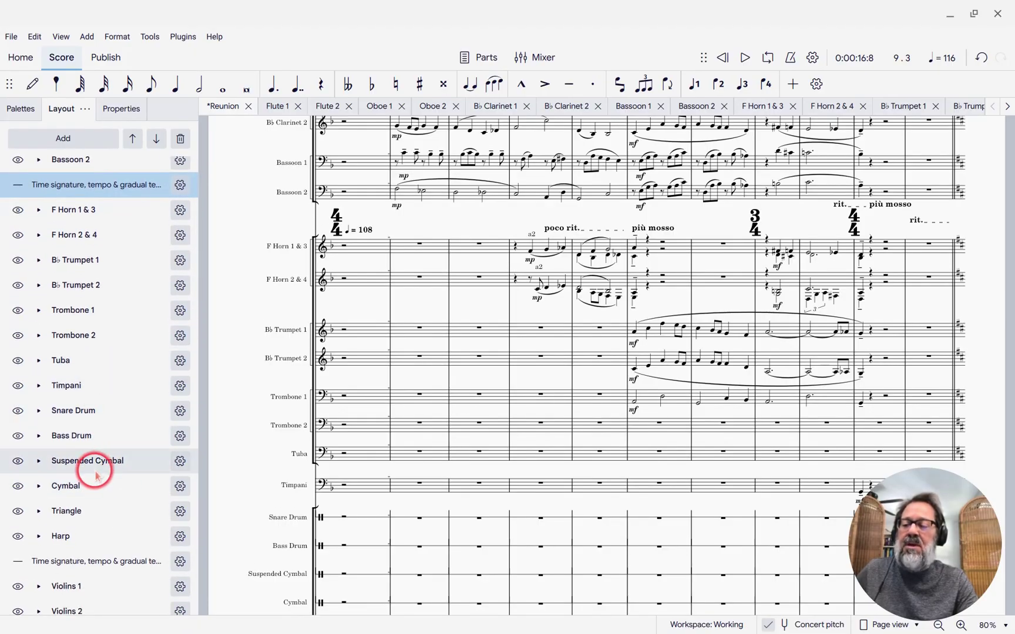
# Step: Add a system markings row above the Timpani staff
pyautogui.click(75, 392)
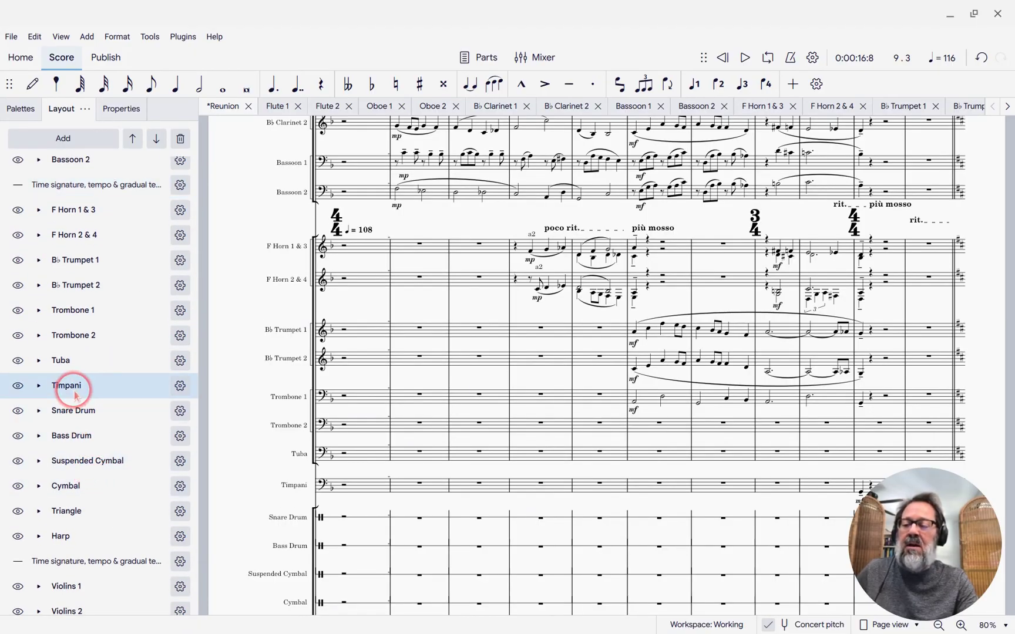
pyautogui.click(65, 139)
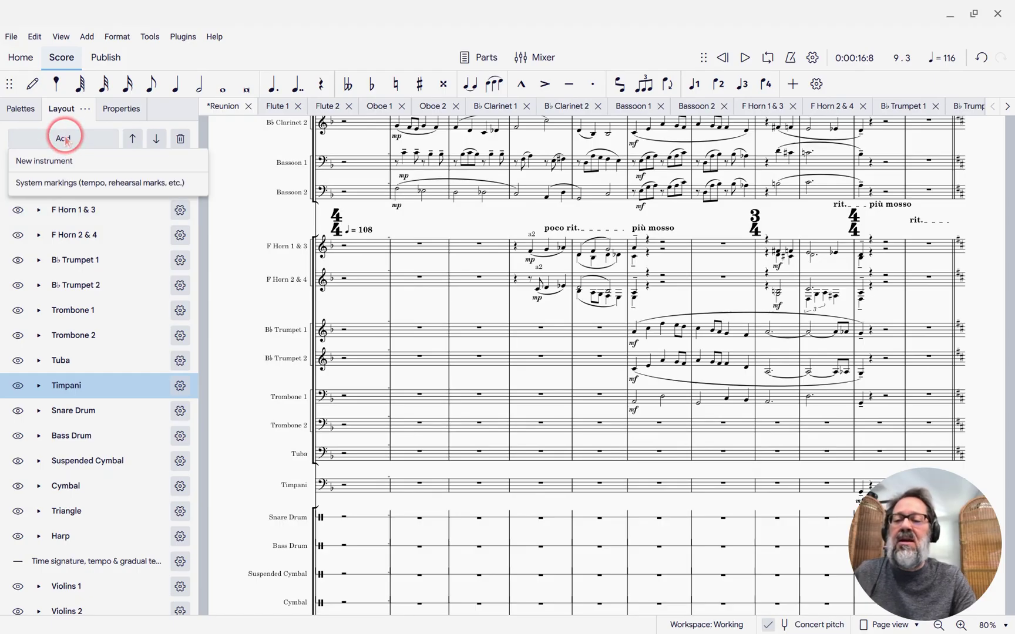
pyautogui.click(68, 182)
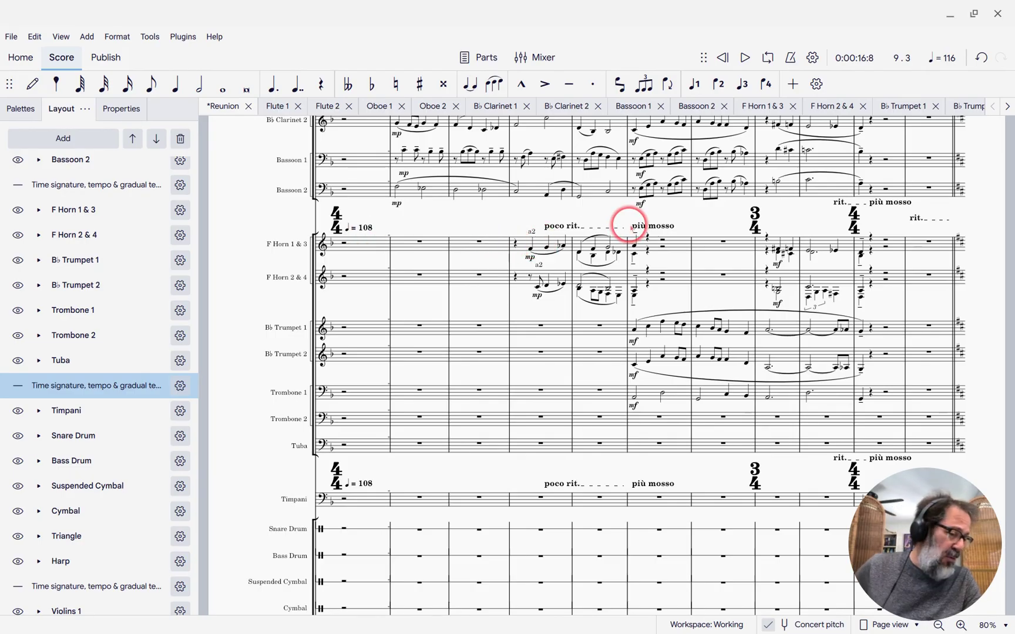
# Step: Hide Tempo and Gradual tempo change on the new Timpani marking row
pyautogui.click(183, 392)
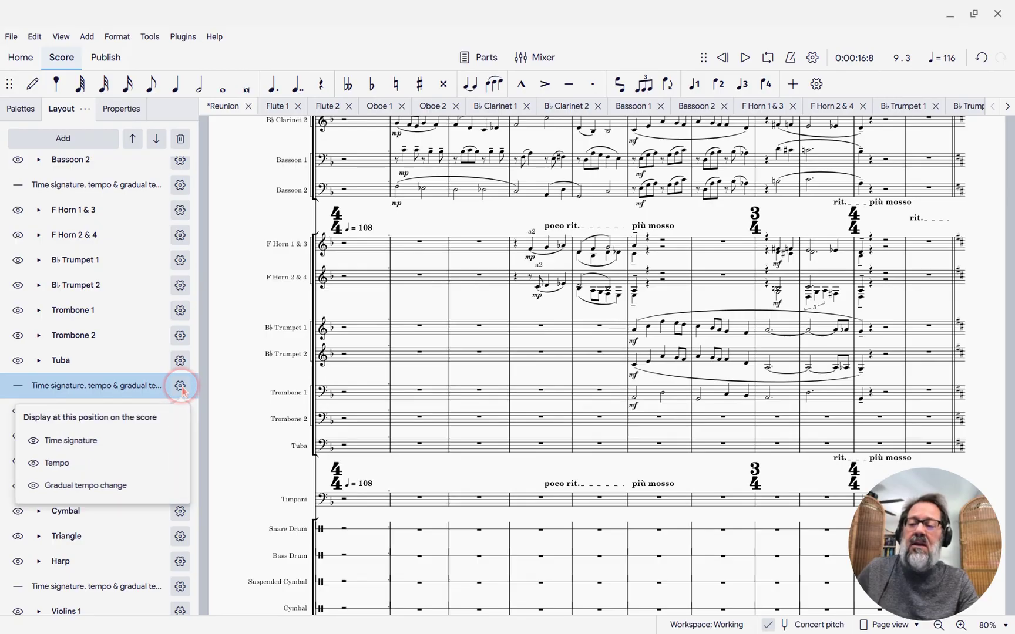
pyautogui.click(33, 464)
pyautogui.click(32, 486)
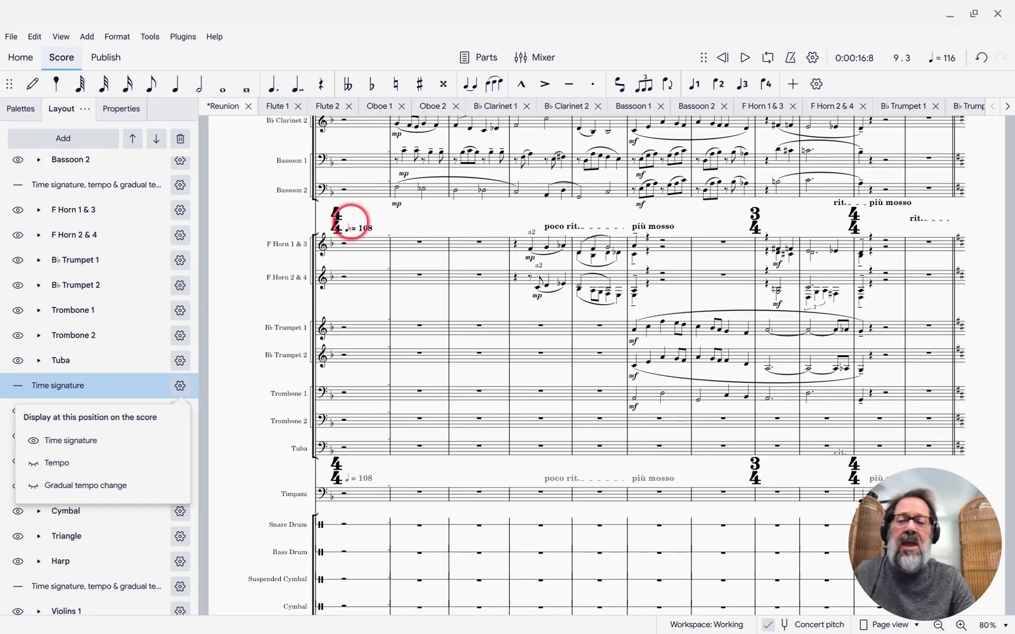
# Step: Review the display options of the marking rows above the strings and the Timpani
pyautogui.click(339, 475)
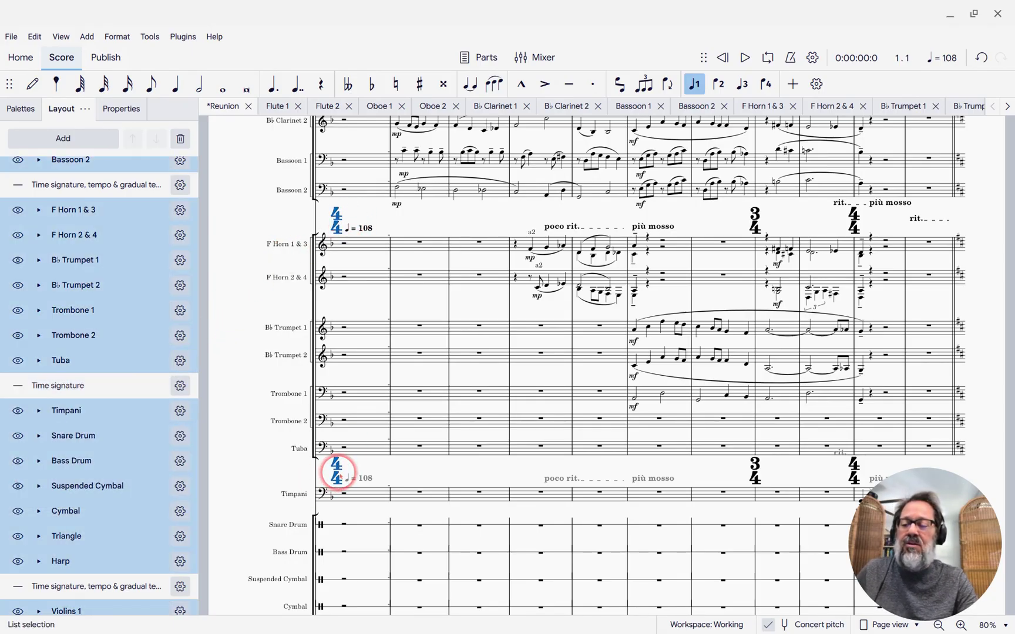
pyautogui.click(79, 589)
pyautogui.scroll(-3, 83, 587)
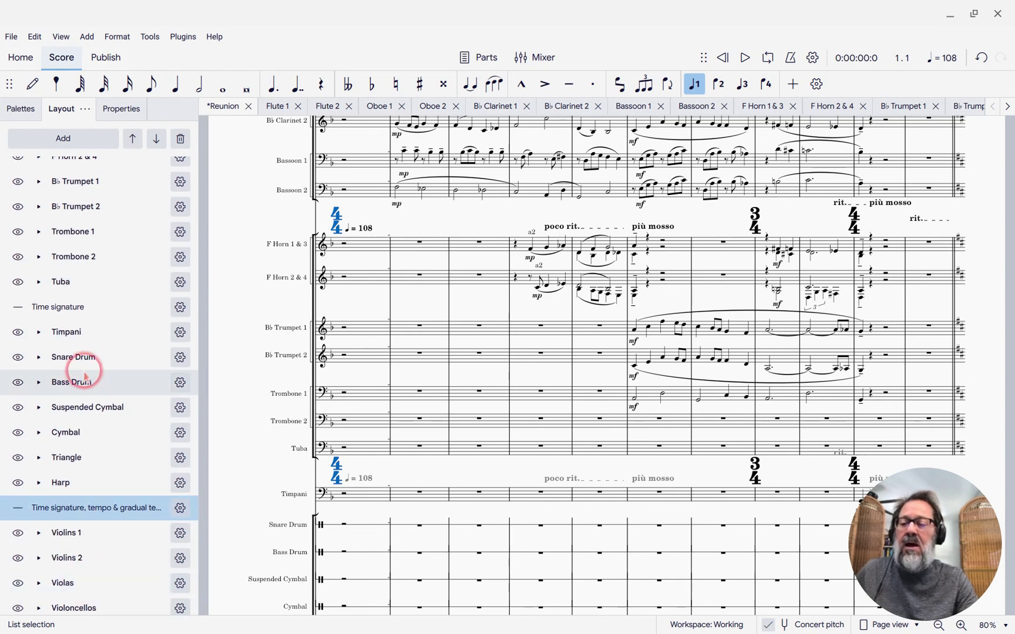
pyautogui.scroll(3, 85, 382)
pyautogui.scroll(-3, 84, 376)
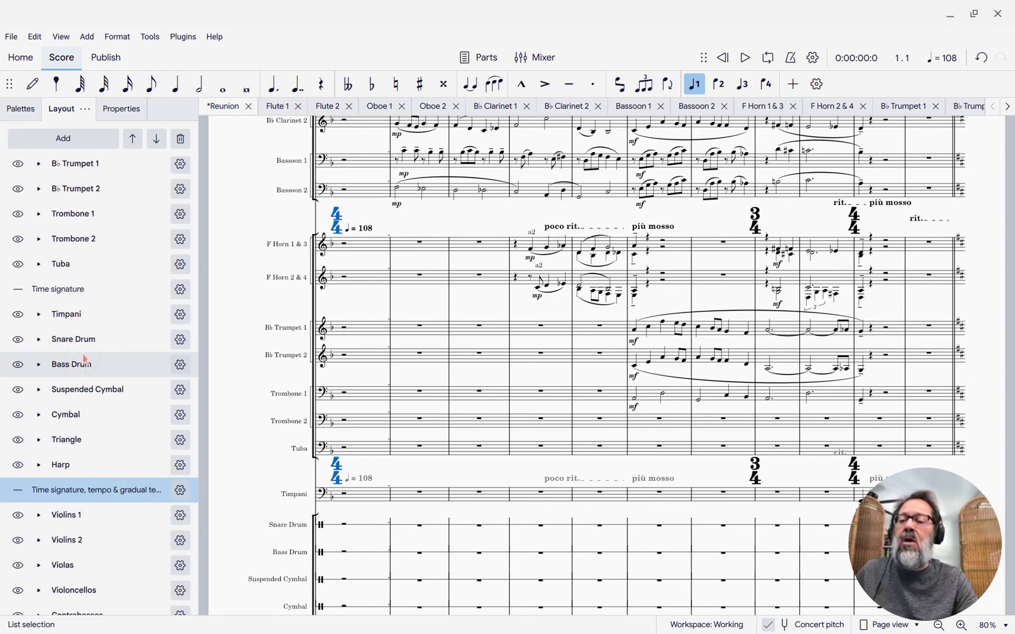
pyautogui.click(67, 296)
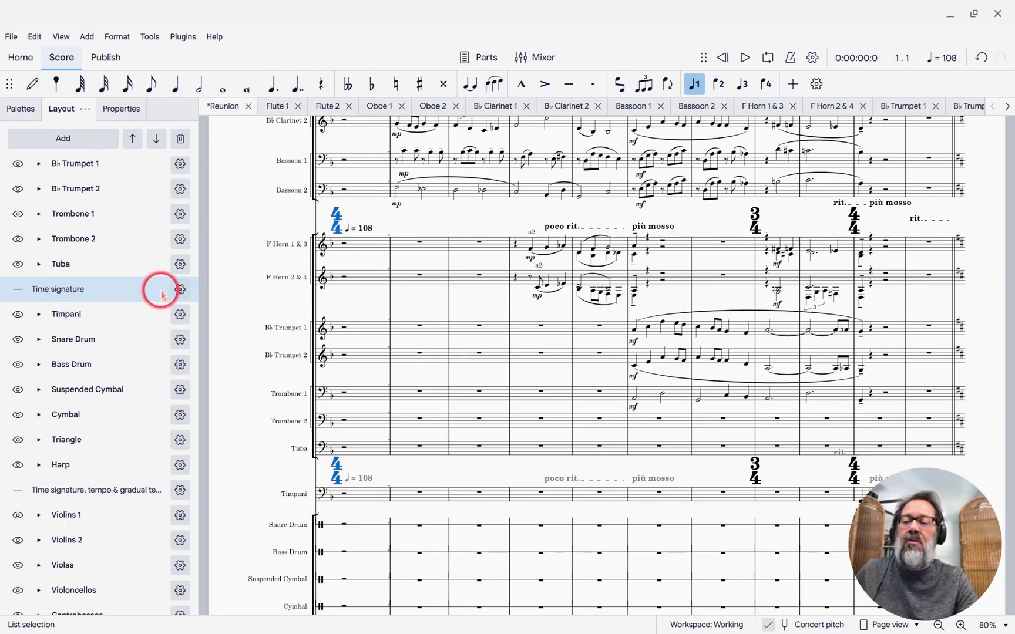
pyautogui.click(179, 290)
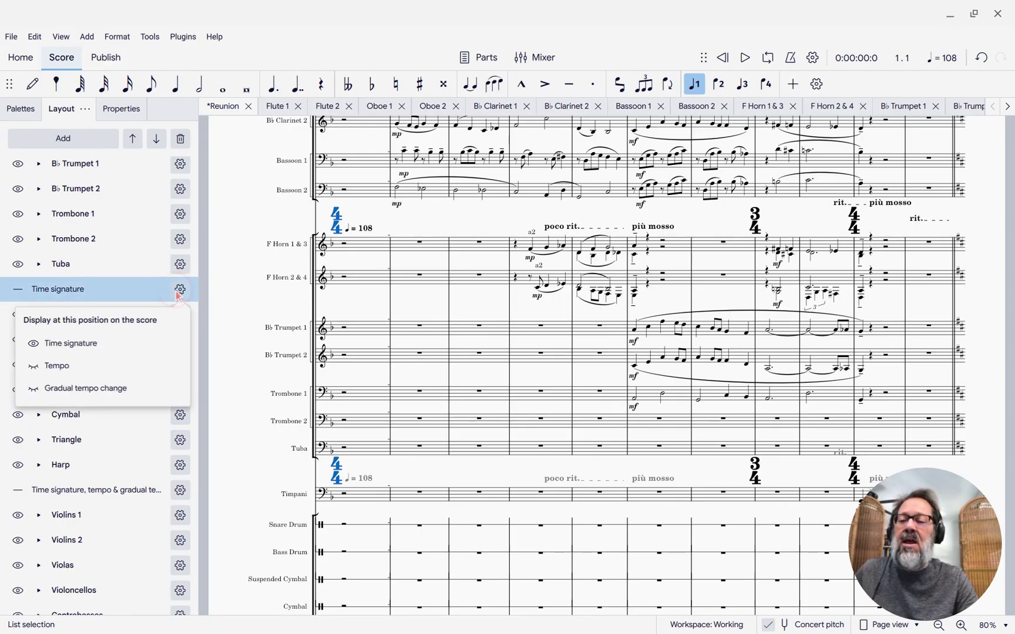
pyautogui.click(179, 290)
# Step: Hide Tempo and Gradual tempo change on the marking row above the horns
pyautogui.scroll(8, 179, 297)
pyautogui.click(178, 341)
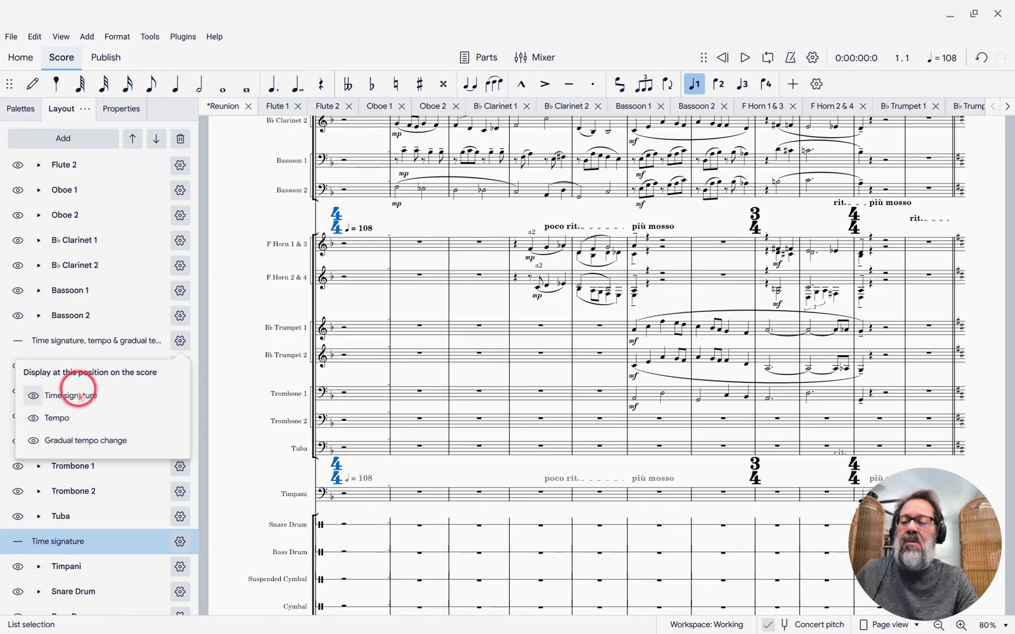
pyautogui.click(33, 418)
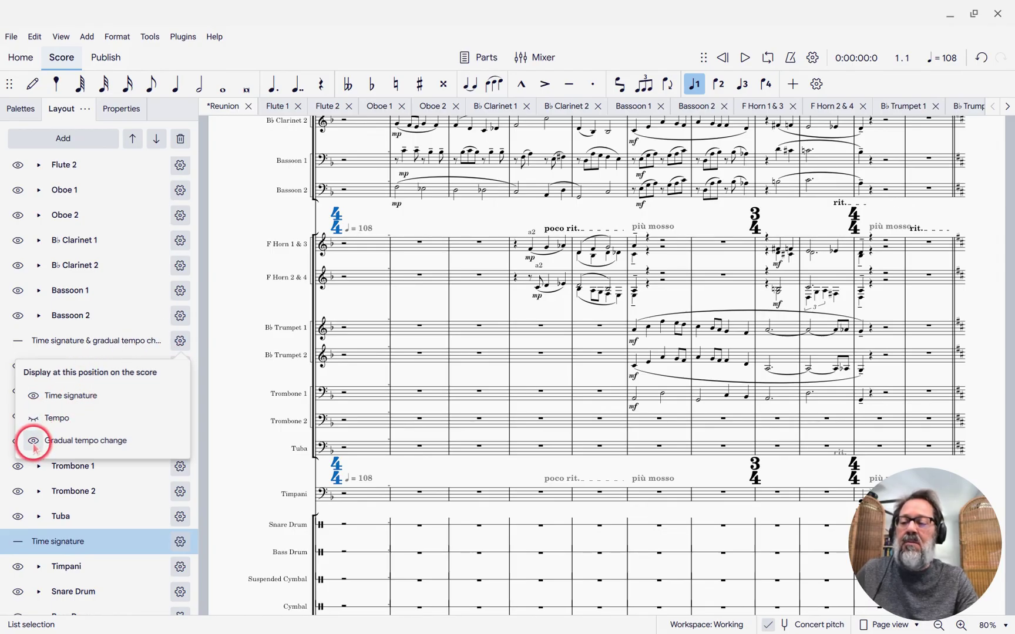
pyautogui.click(34, 446)
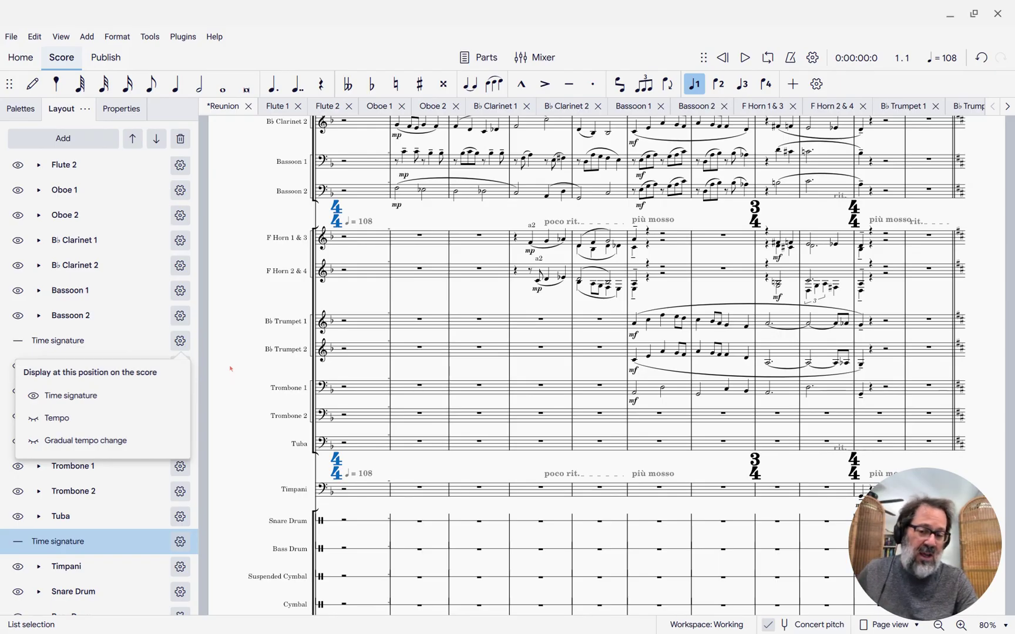
pyautogui.click(231, 368)
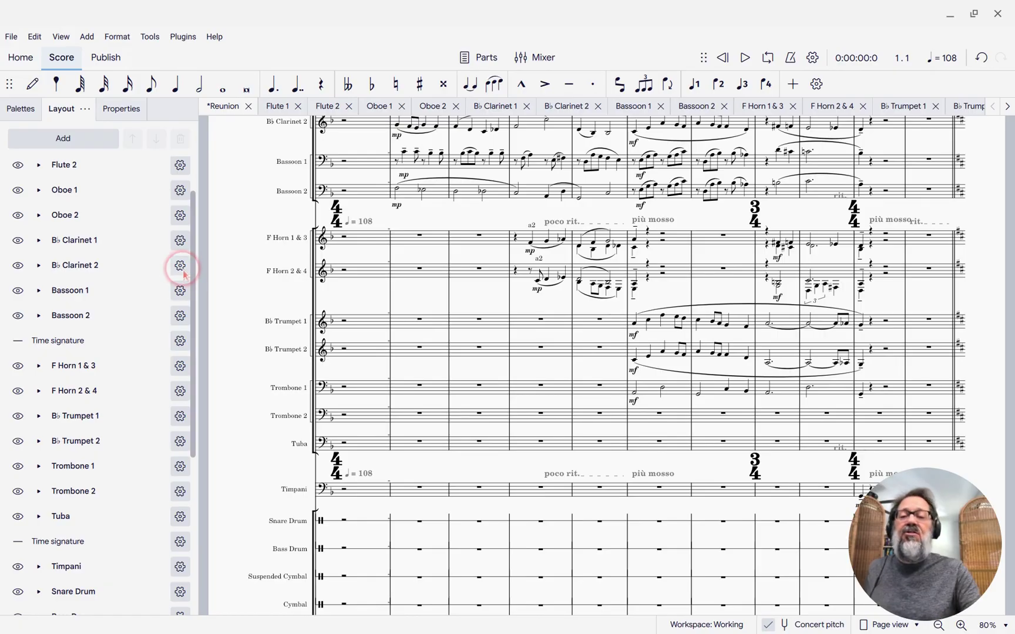
pyautogui.scroll(3, 381, 270)
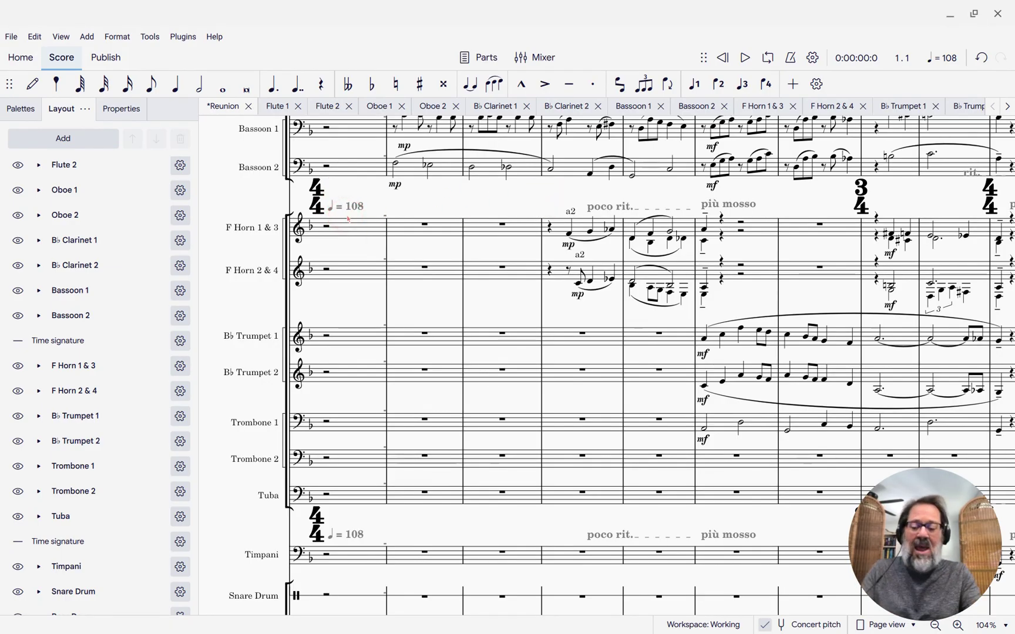
pyautogui.scroll(-5, 348, 219)
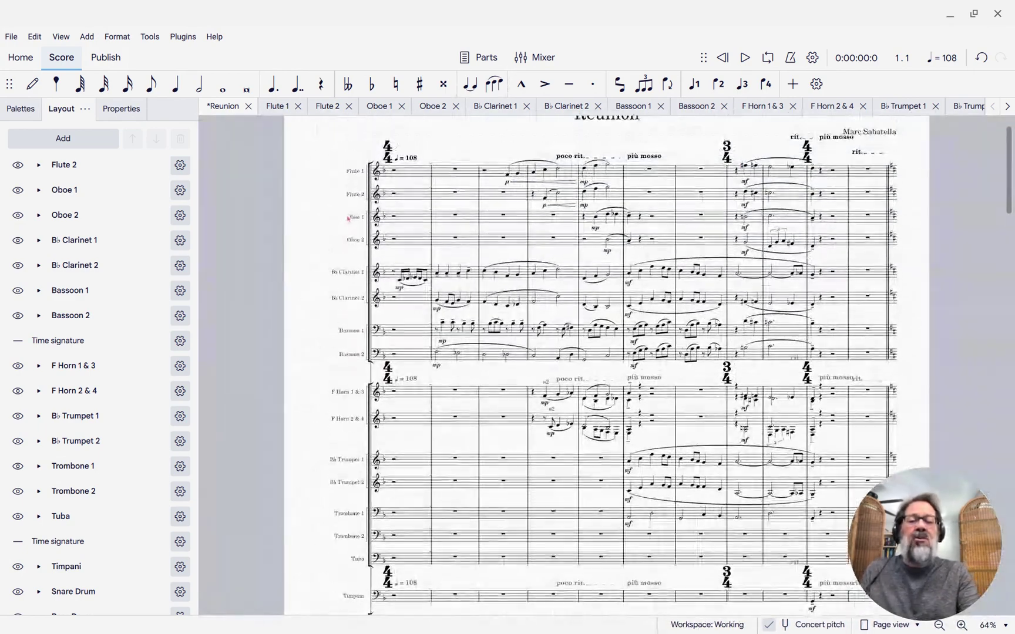
pyautogui.scroll(1, 349, 219)
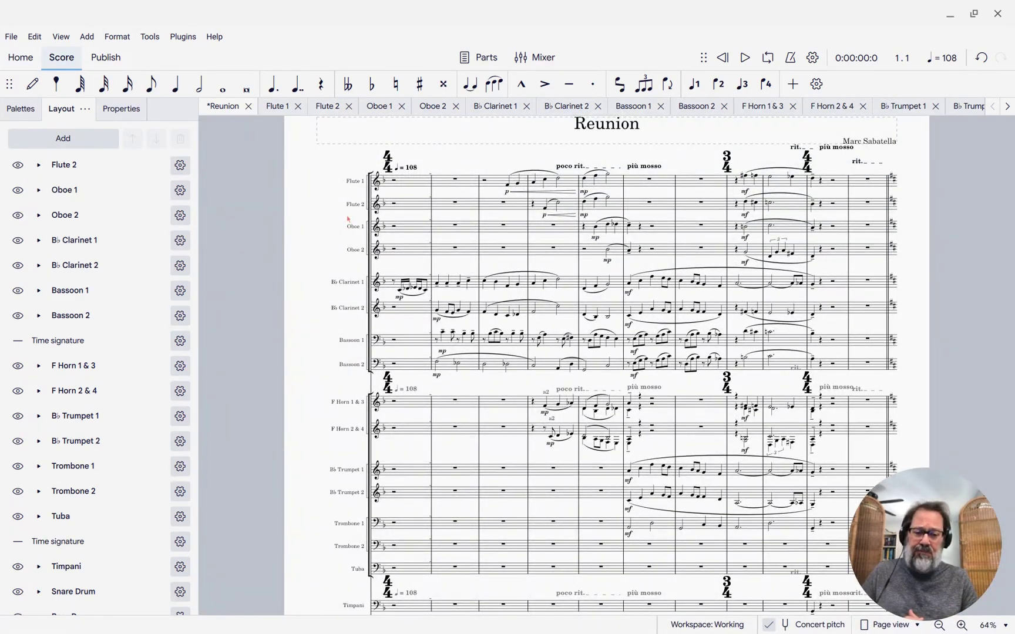